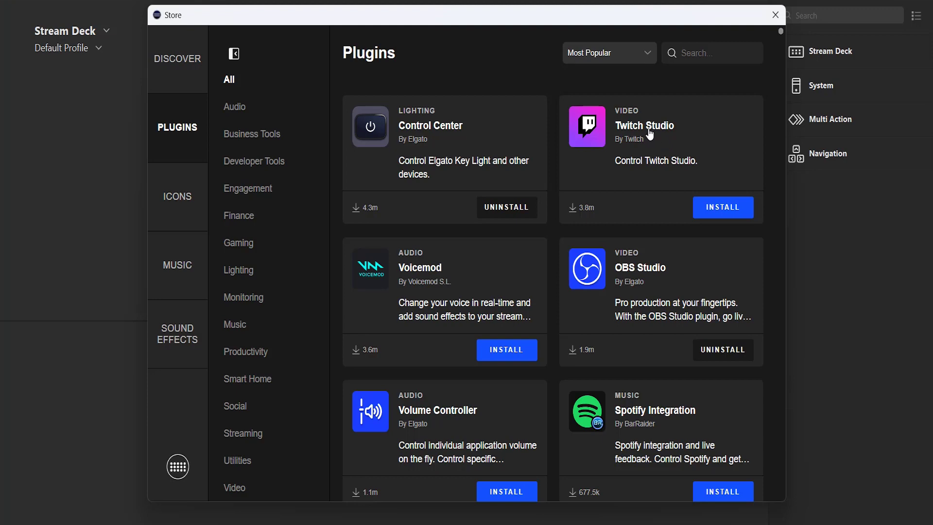
Browse the most popular plugins in the store across all categories to see which integrations are available
{"action": "scroll", "coordinate": [652, 131], "scroll_direction": "down", "scroll_amount": 3}
{"action": "scroll", "coordinate": [648, 143], "scroll_direction": "down", "scroll_amount": 3}
{"action": "scroll", "coordinate": [648, 146], "scroll_direction": "up", "scroll_amount": 6}
{"action": "scroll", "coordinate": [685, 269], "scroll_direction": "down", "scroll_amount": 10}
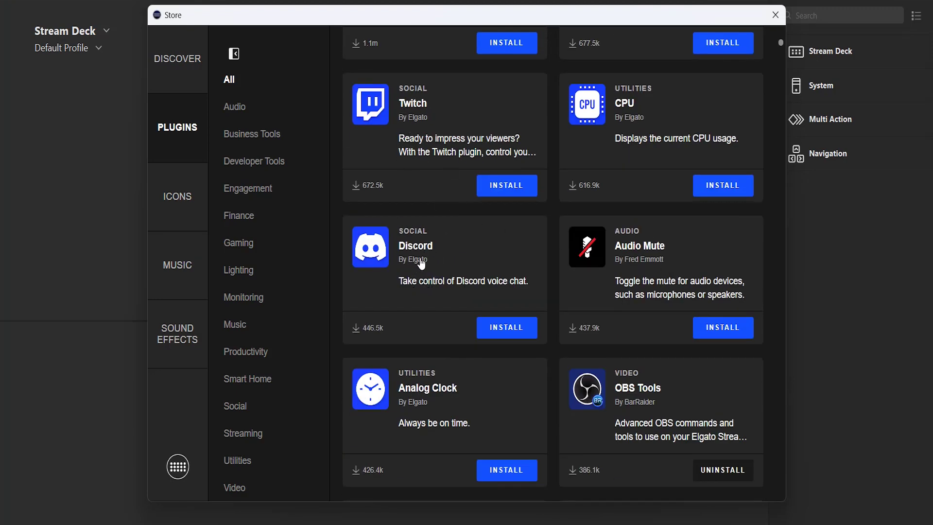
{"action": "scroll", "coordinate": [418, 258], "scroll_direction": "down", "scroll_amount": 8}
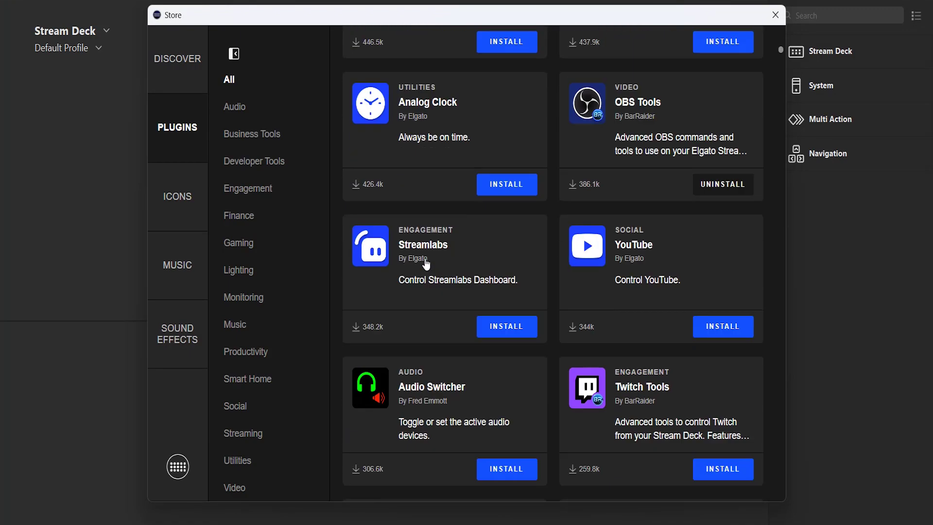
{"action": "scroll", "coordinate": [444, 214], "scroll_direction": "down", "scroll_amount": 5}
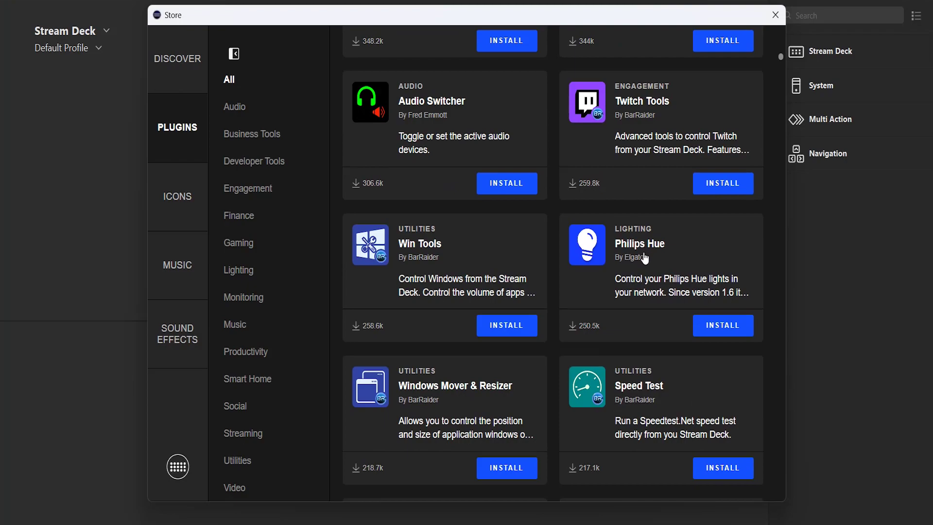
{"action": "scroll", "coordinate": [645, 263], "scroll_direction": "down", "scroll_amount": 6}
{"action": "scroll", "coordinate": [638, 207], "scroll_direction": "down", "scroll_amount": 9}
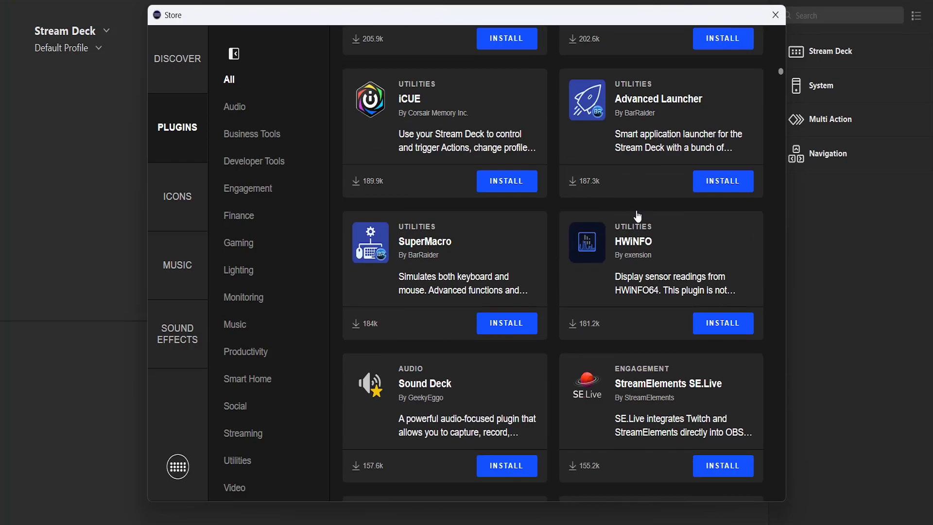
{"action": "scroll", "coordinate": [640, 224], "scroll_direction": "down", "scroll_amount": 17}
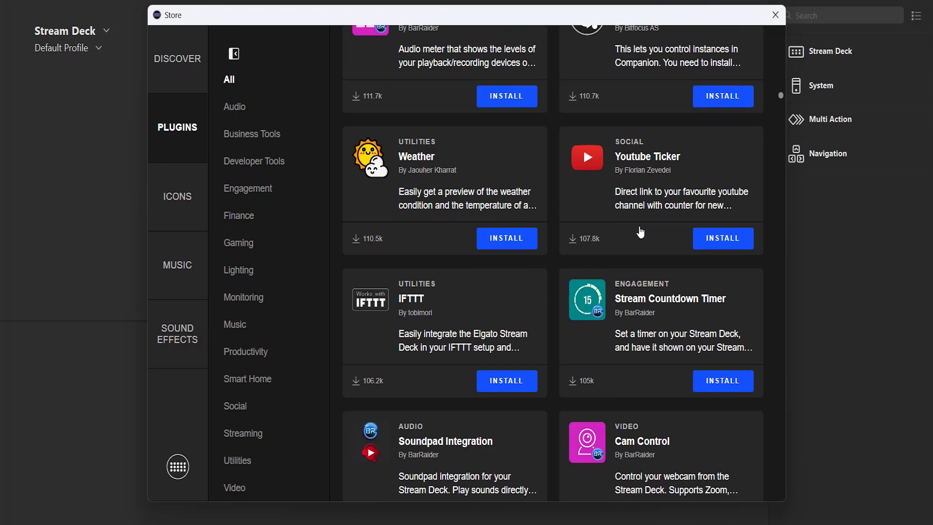
{"action": "scroll", "coordinate": [639, 226], "scroll_direction": "down", "scroll_amount": 5}
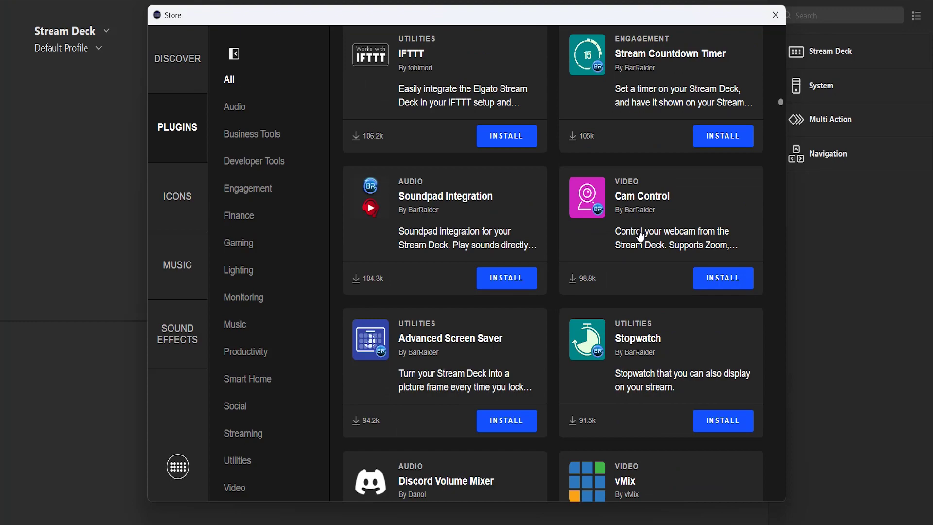
{"action": "scroll", "coordinate": [640, 235], "scroll_direction": "down", "scroll_amount": 5}
{"action": "scroll", "coordinate": [634, 247], "scroll_direction": "down", "scroll_amount": 3}
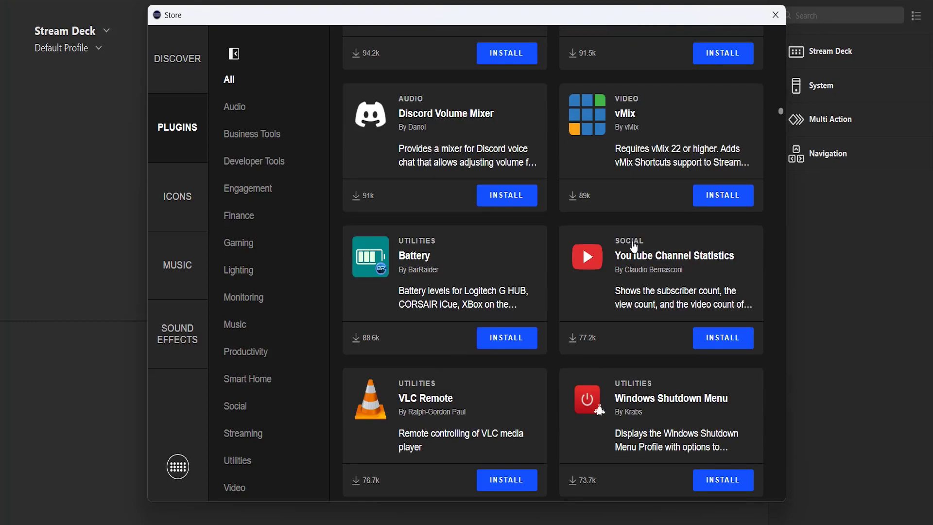
{"action": "scroll", "coordinate": [641, 281], "scroll_direction": "down", "scroll_amount": 5}
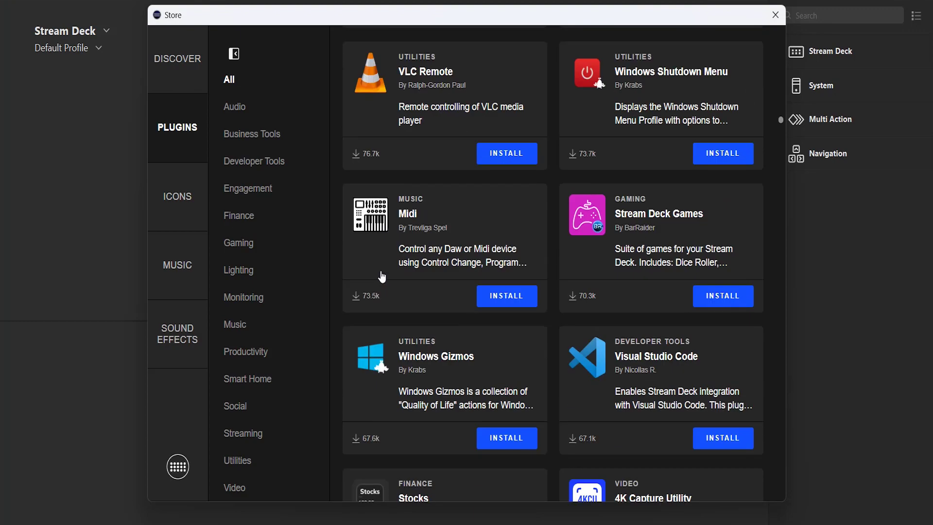
{"action": "scroll", "coordinate": [407, 232], "scroll_direction": "down", "scroll_amount": 5}
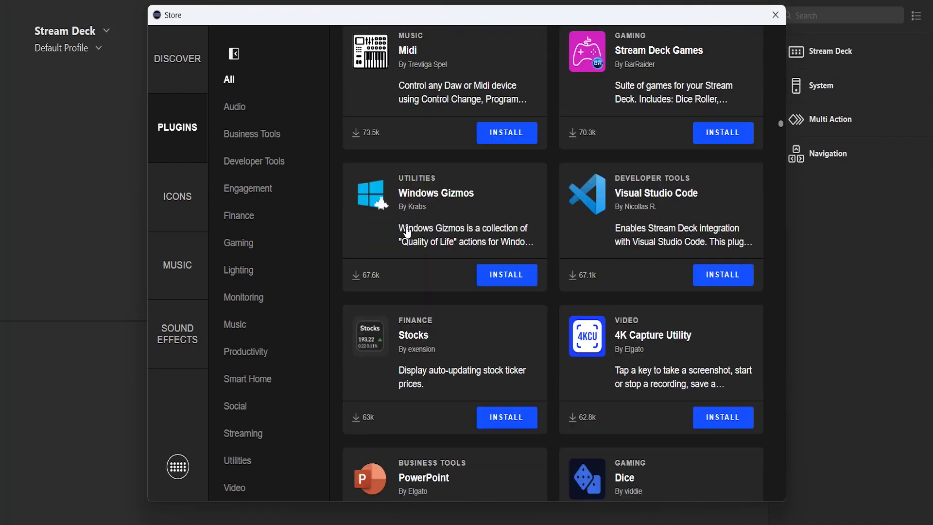
{"action": "scroll", "coordinate": [432, 324], "scroll_direction": "down", "scroll_amount": 2}
{"action": "scroll", "coordinate": [432, 324], "scroll_direction": "down", "scroll_amount": 10}
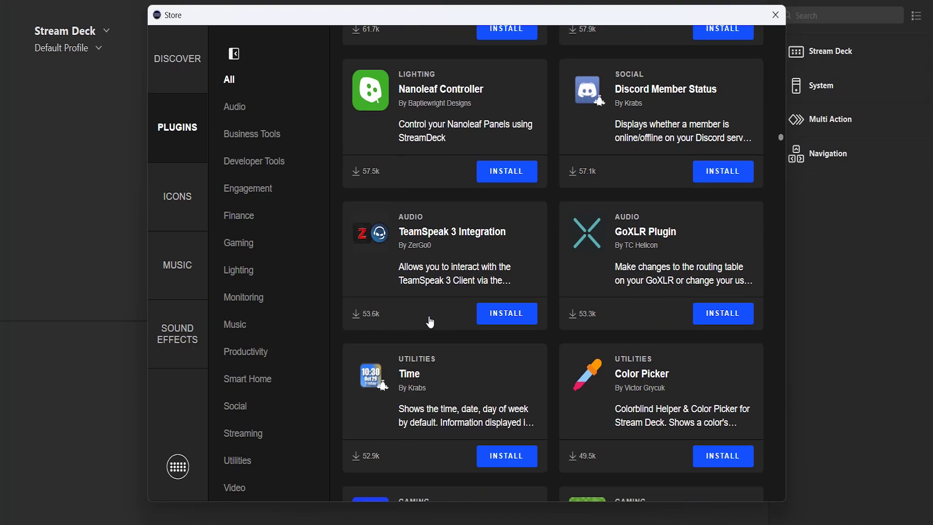
{"action": "scroll", "coordinate": [429, 319], "scroll_direction": "down", "scroll_amount": 13}
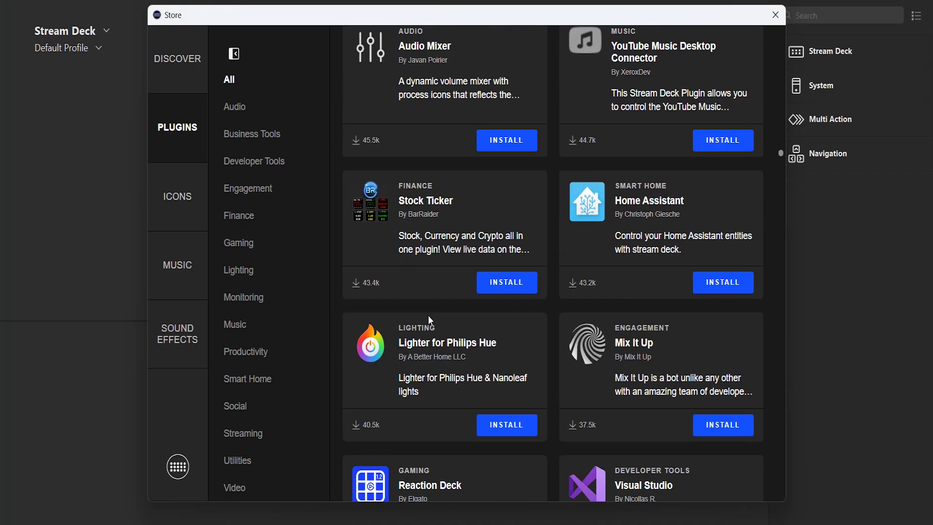
{"action": "scroll", "coordinate": [431, 320], "scroll_direction": "down", "scroll_amount": 7}
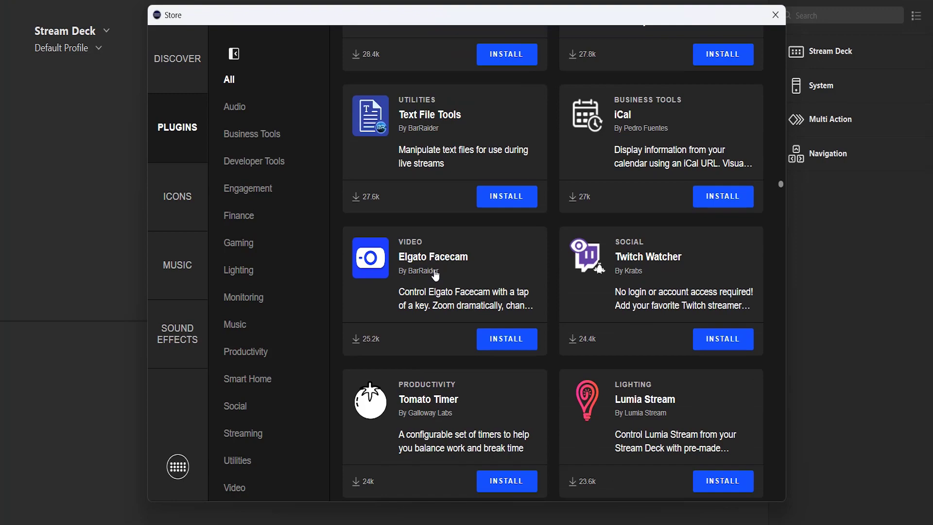
{"action": "scroll", "coordinate": [435, 275], "scroll_direction": "down", "scroll_amount": 7}
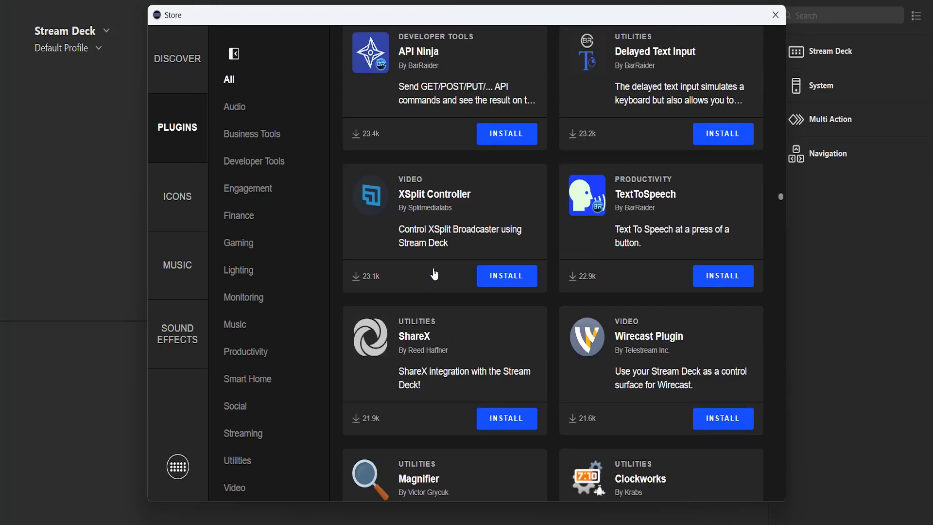
{"action": "scroll", "coordinate": [425, 213], "scroll_direction": "down", "scroll_amount": 11}
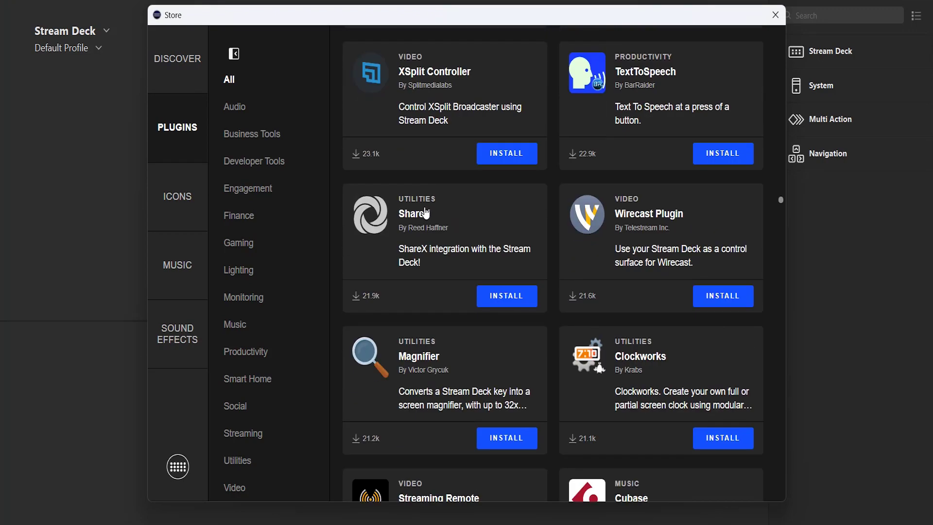
{"action": "scroll", "coordinate": [426, 212], "scroll_direction": "down", "scroll_amount": 10}
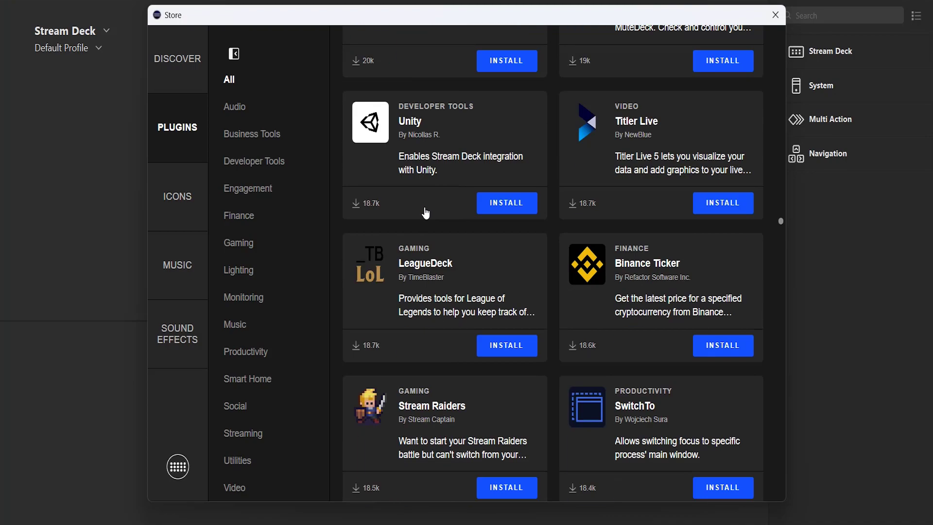
{"action": "scroll", "coordinate": [426, 212], "scroll_direction": "down", "scroll_amount": 18}
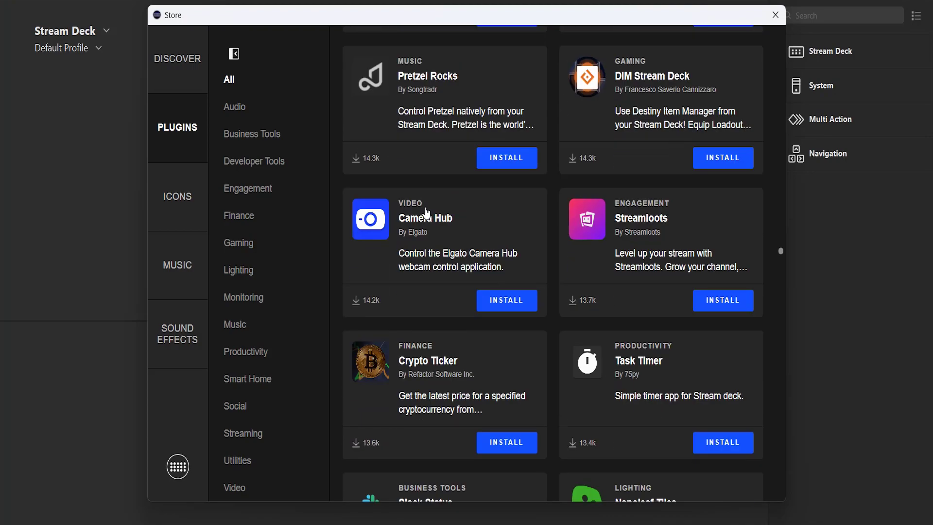
{"action": "scroll", "coordinate": [426, 214], "scroll_direction": "down", "scroll_amount": 17}
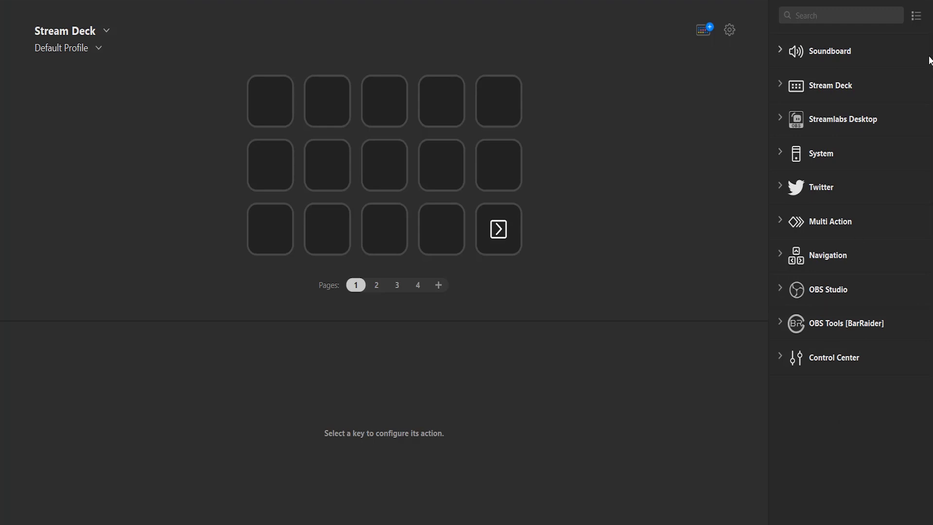
Hide the Soundboard, Twitter, OBS Studio, OBS Tools and Streamlabs Desktop categories from the actions list
{"action": "left_click", "coordinate": [917, 18]}
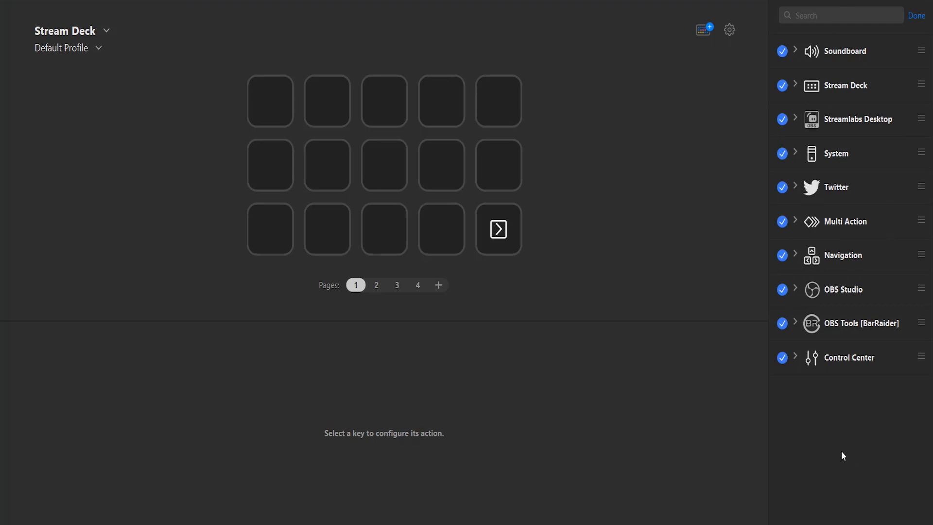
{"action": "left_click", "coordinate": [783, 52]}
{"action": "left_click", "coordinate": [784, 193]}
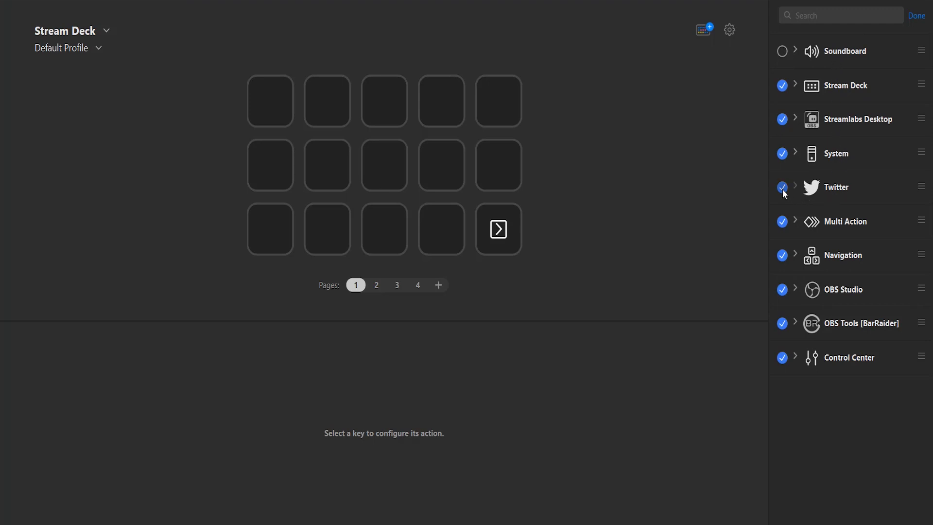
{"action": "left_click", "coordinate": [783, 290]}
{"action": "left_click", "coordinate": [782, 120]}
{"action": "left_click", "coordinate": [917, 15]}
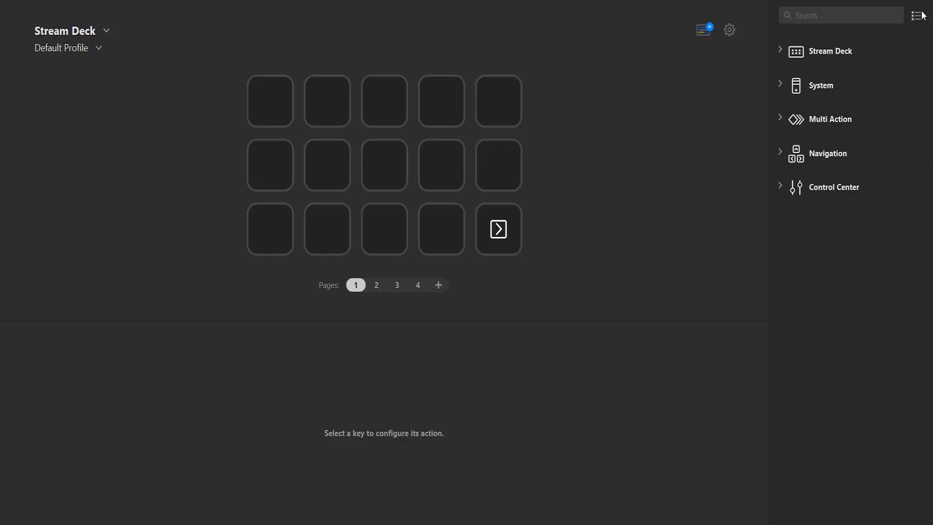
Show the Soundboard and Twitter categories in the actions list again
{"action": "left_click", "coordinate": [923, 16]}
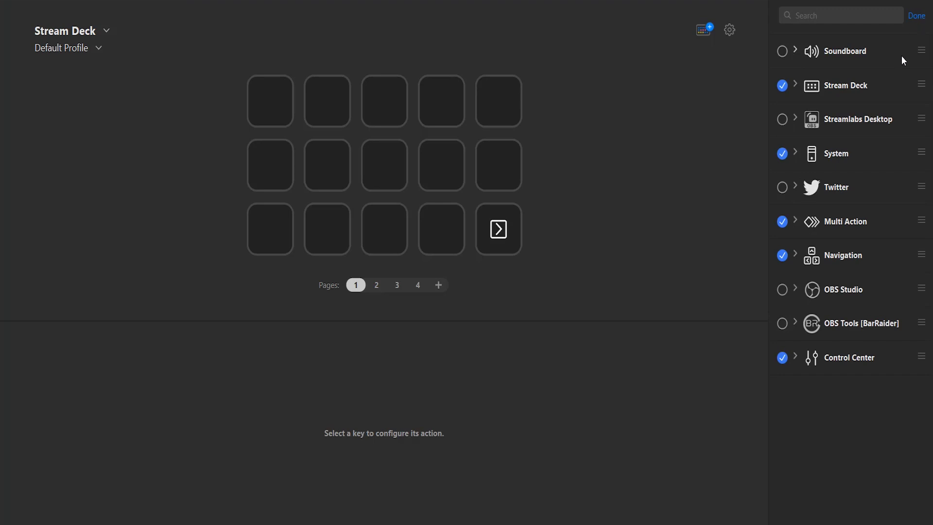
{"action": "left_click", "coordinate": [785, 52]}
{"action": "left_click", "coordinate": [923, 20]}
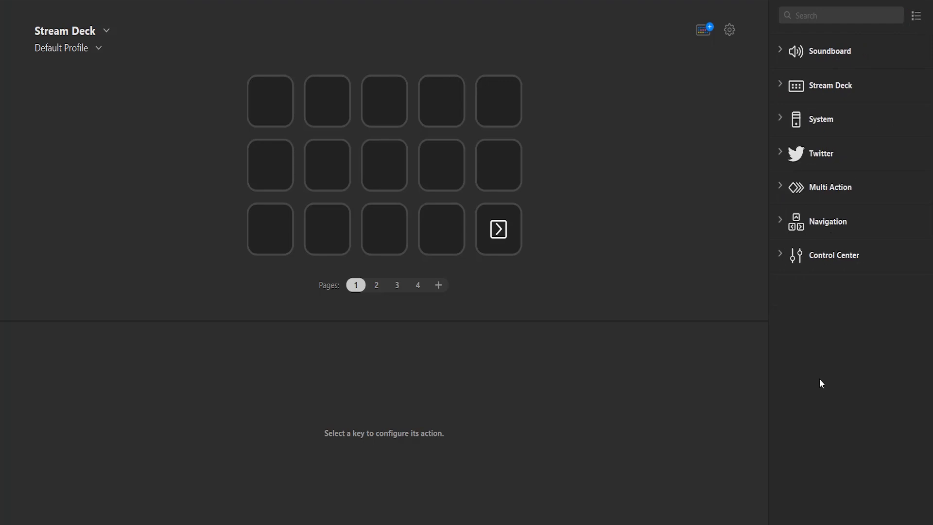